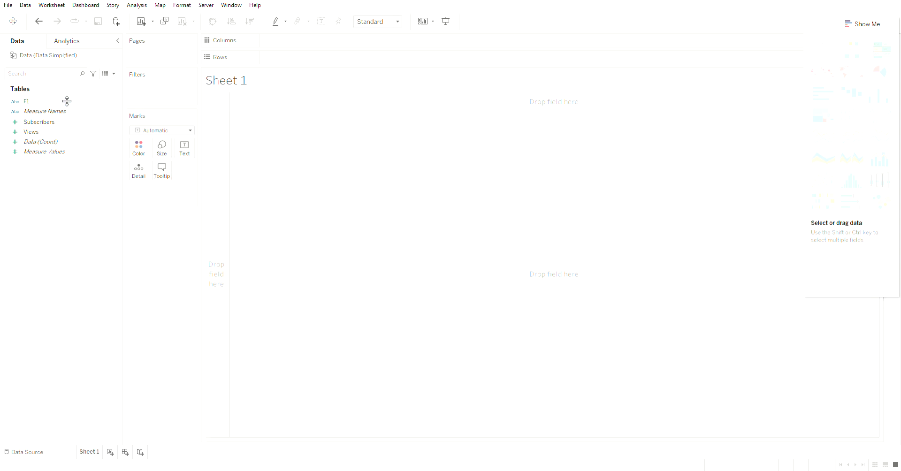
# Step: Preview the F1 field on Rows and remove it from the sheet
pyautogui.click(62, 134)
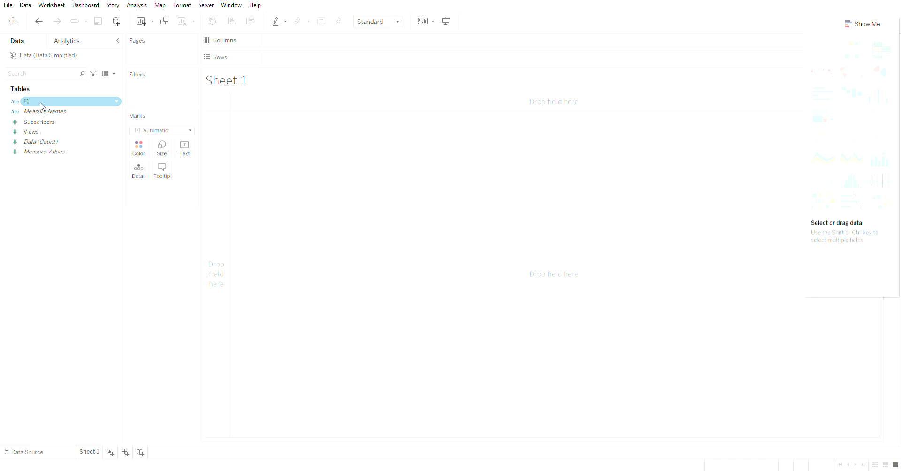
pyautogui.moveTo(41, 106); pyautogui.dragTo(313, 59)
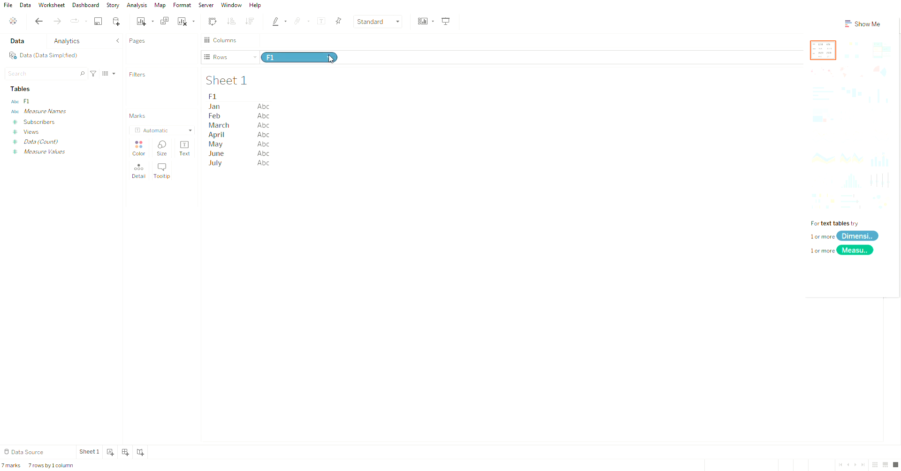
pyautogui.moveTo(331, 59); pyautogui.dragTo(314, 203)
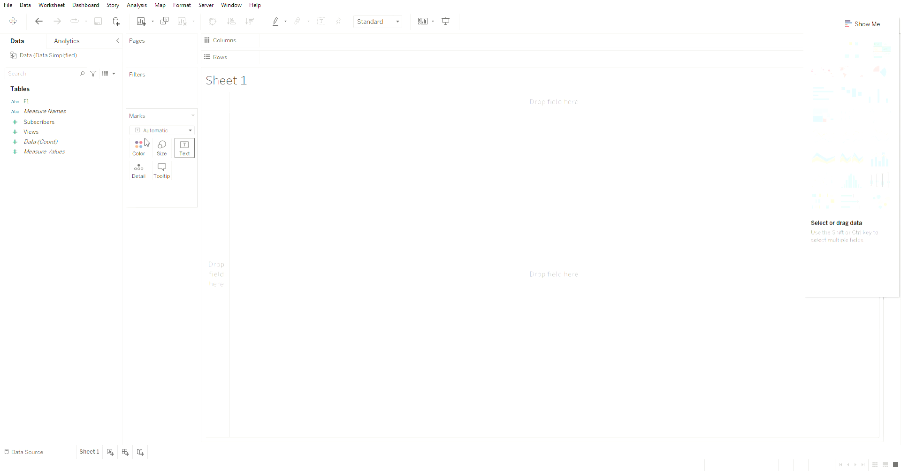
# Step: Rename the F1 field as Months
pyautogui.click(68, 103)
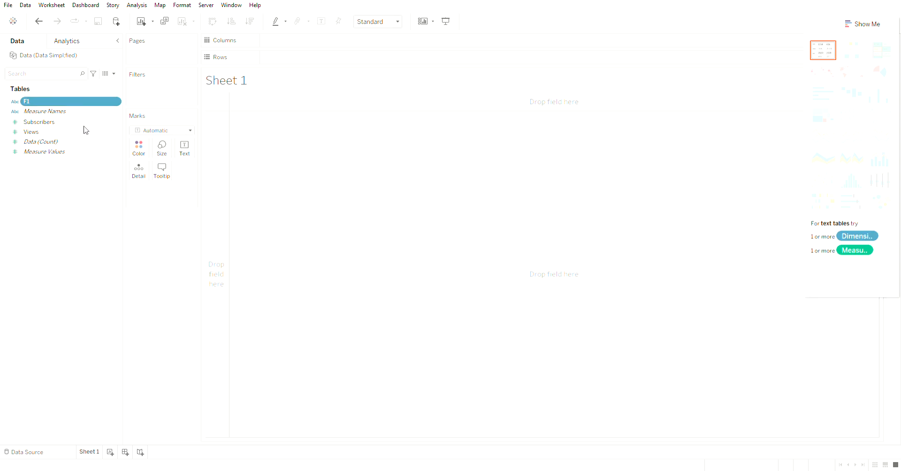
pyautogui.press('F2')
pyautogui.press('BackSpace')
pyautogui.press('BackSpace')
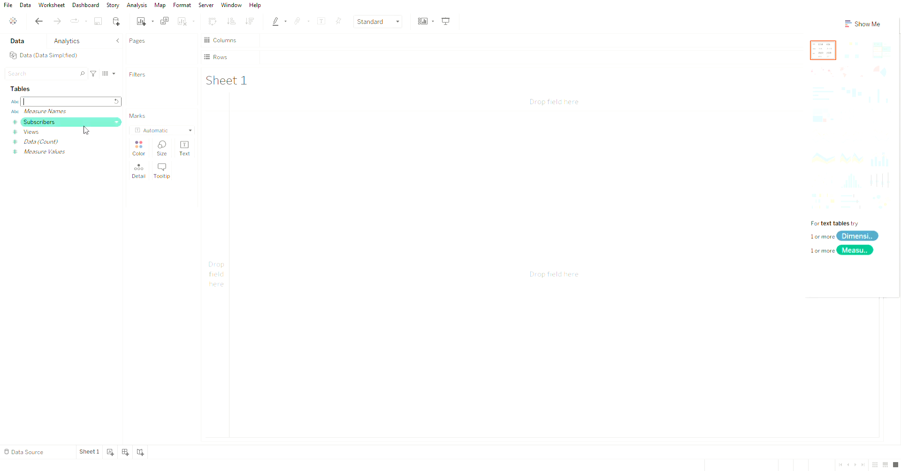
pyautogui.write('Months')
pyautogui.press('Return')
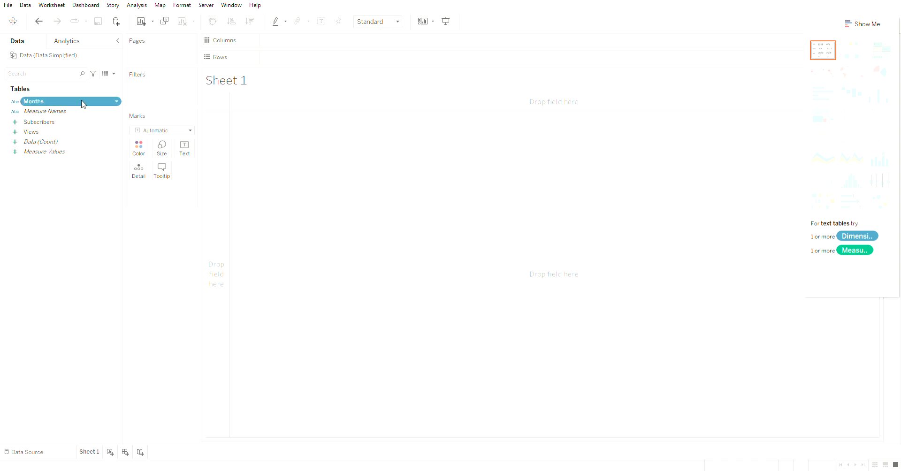
# Step: Try Measure Names on Rows and remove it from the sheet
pyautogui.moveTo(61, 113); pyautogui.dragTo(371, 57)
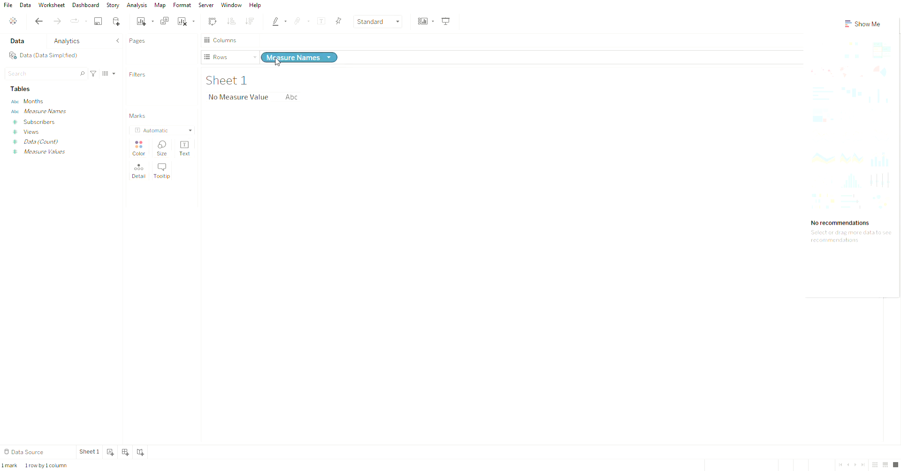
pyautogui.click(331, 57)
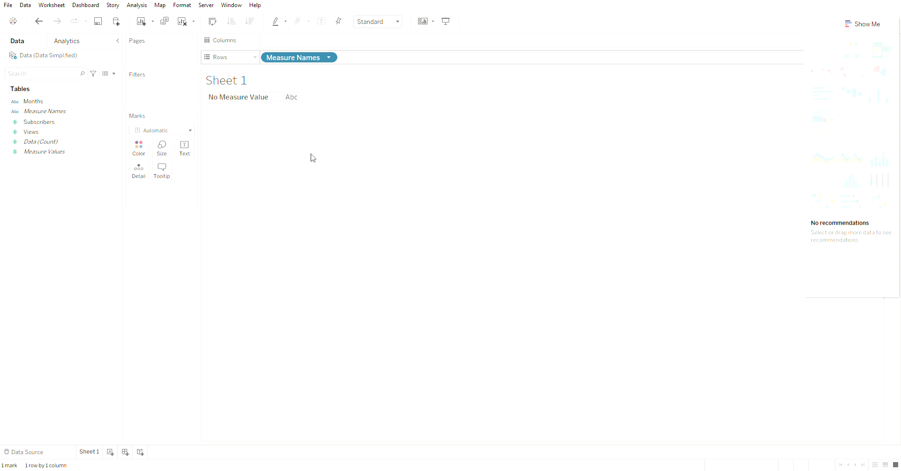
pyautogui.press('Delete')
# Step: Add the sums of Subscribers and Views to the sheet as text marks
pyautogui.click(73, 113)
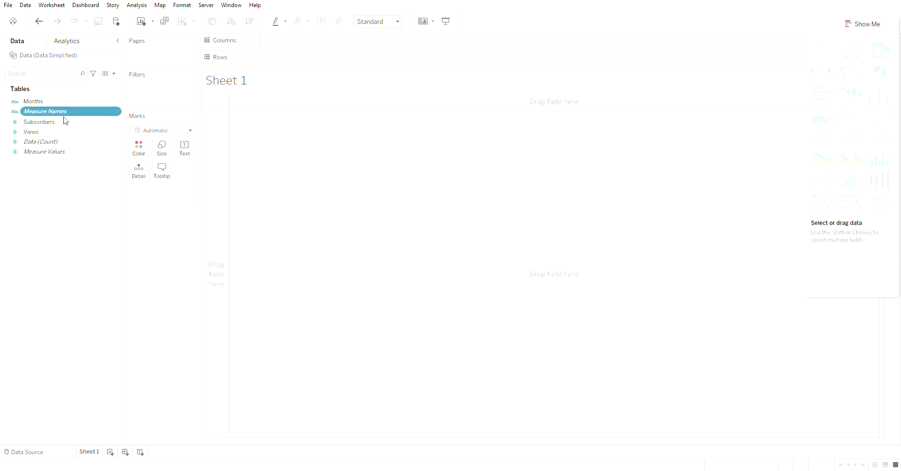
pyautogui.keyDown('ctrl'); pyautogui.click(54, 122); pyautogui.keyUp('ctrl')
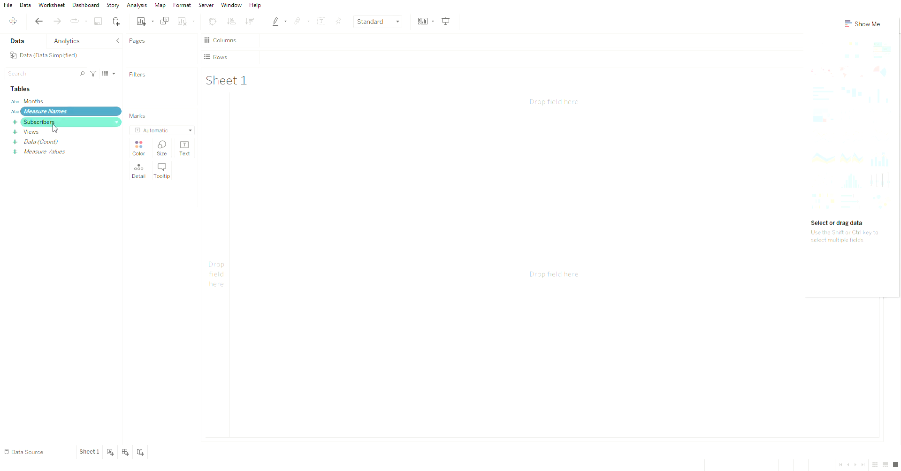
pyautogui.moveTo(54, 126); pyautogui.dragTo(320, 185)
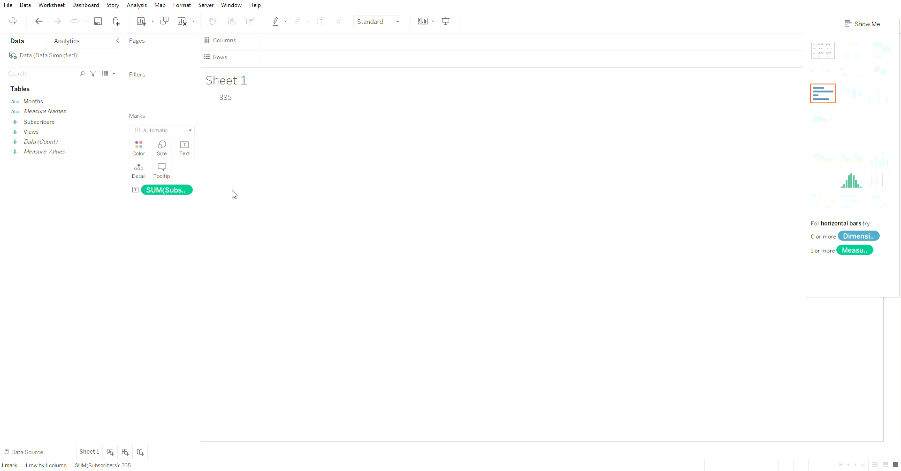
pyautogui.click(186, 191)
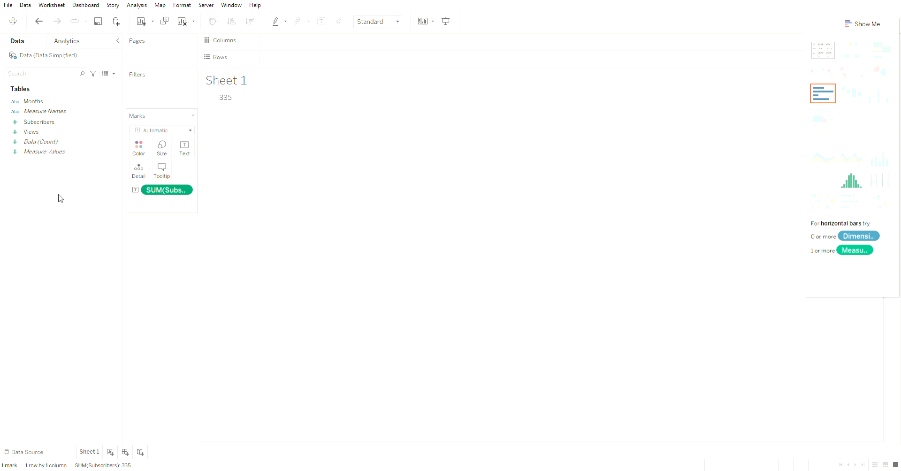
pyautogui.click(59, 132)
pyautogui.moveTo(52, 133); pyautogui.dragTo(142, 205)
pyautogui.click(33, 122)
pyautogui.click(31, 132)
pyautogui.click(18, 145)
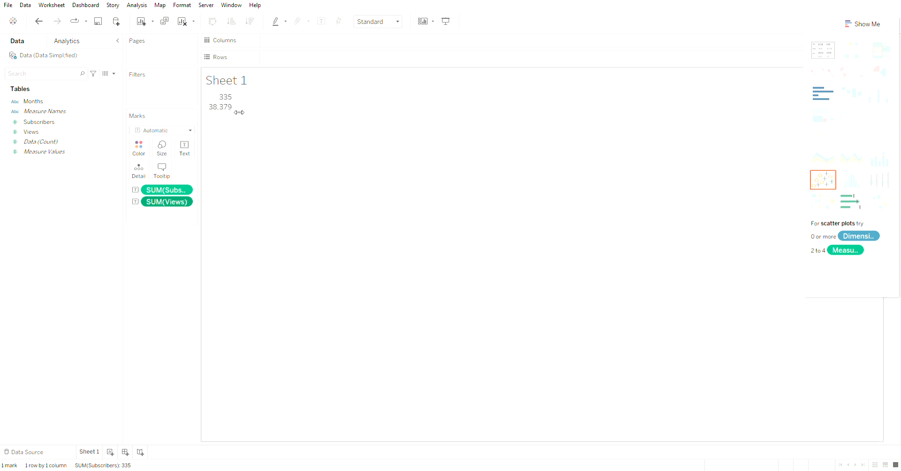
pyautogui.moveTo(234, 112)
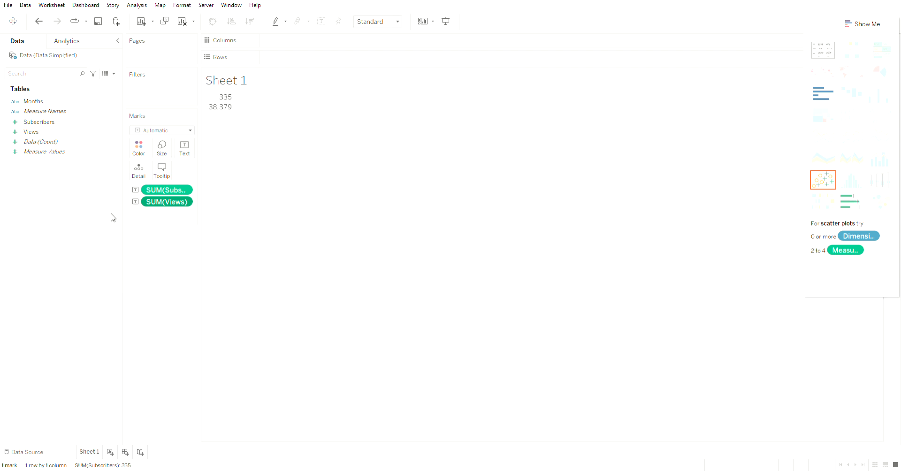
# Step: Create a calculated field named Subs Divided By View
pyautogui.click(83, 132)
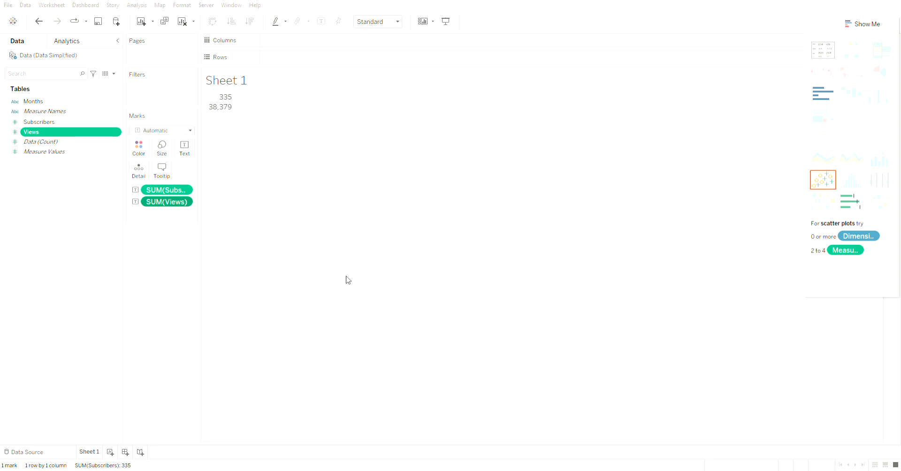
pyautogui.click(568, 276)
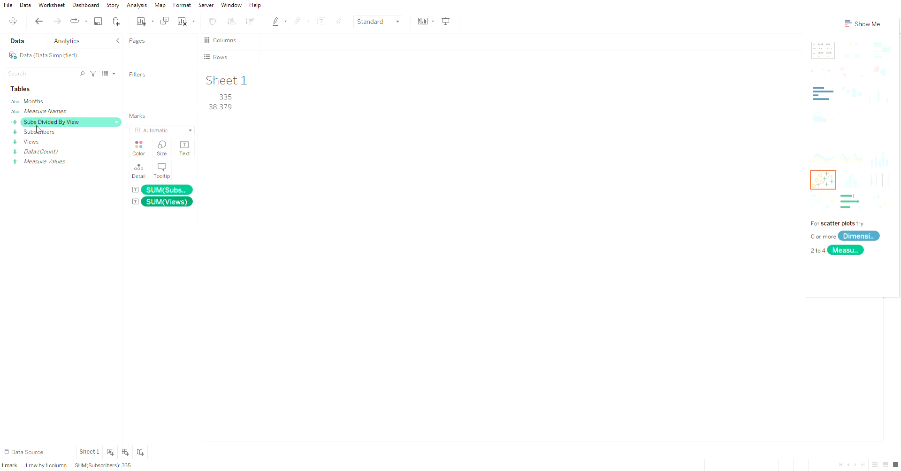
# Step: Preview the Subs Divided By View field on Rows and take it off again
pyautogui.moveTo(37, 126); pyautogui.dragTo(230, 193)
pyautogui.moveTo(229, 187); pyautogui.dragTo(304, 59)
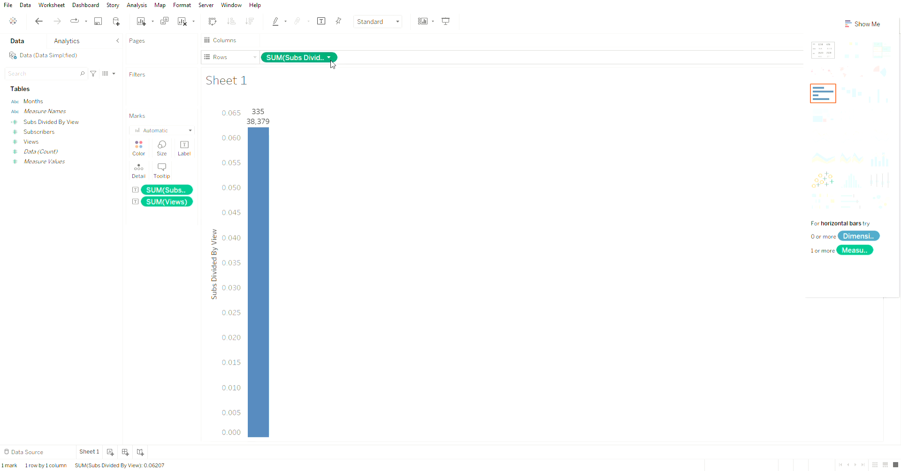
pyautogui.moveTo(331, 61); pyautogui.dragTo(209, 208)
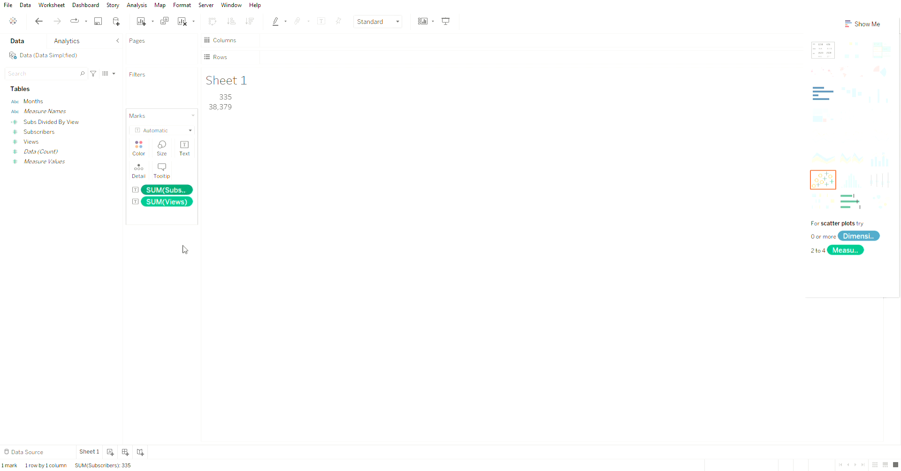
# Step: Remove the Subscribers and Views sums from the marks to empty the sheet
pyautogui.press('Delete')
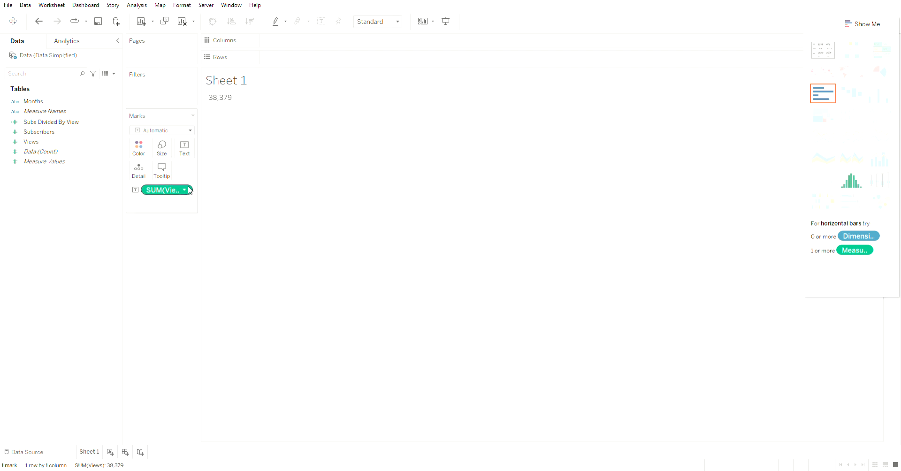
pyautogui.click(190, 190)
pyautogui.press('Delete')
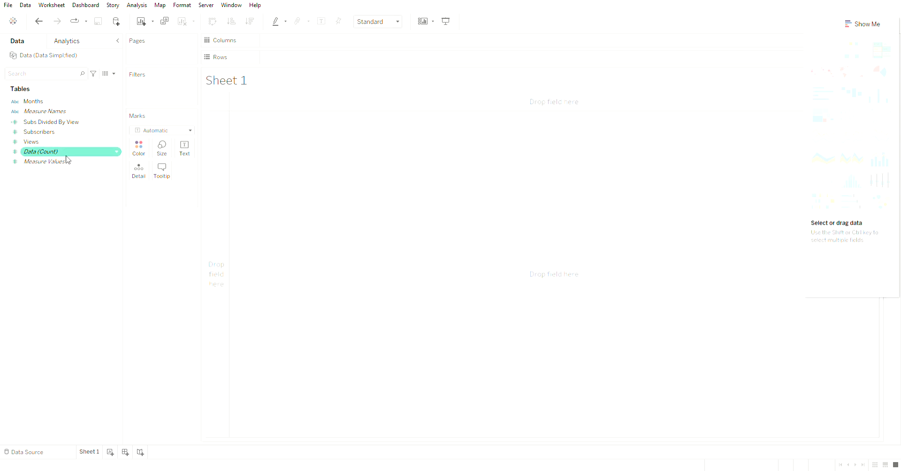
# Step: Show Data (Count) as text, broken down by Months on Rows
pyautogui.moveTo(53, 155); pyautogui.dragTo(332, 157)
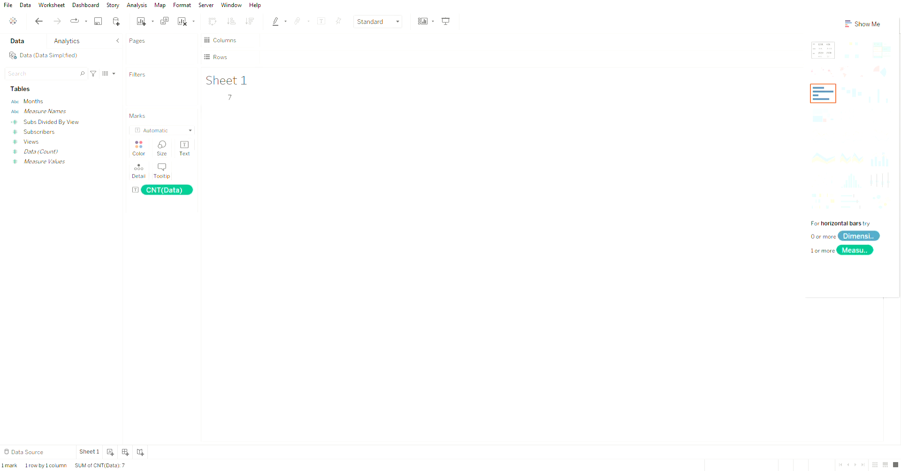
pyautogui.click(52, 104)
pyautogui.moveTo(51, 108); pyautogui.dragTo(329, 65)
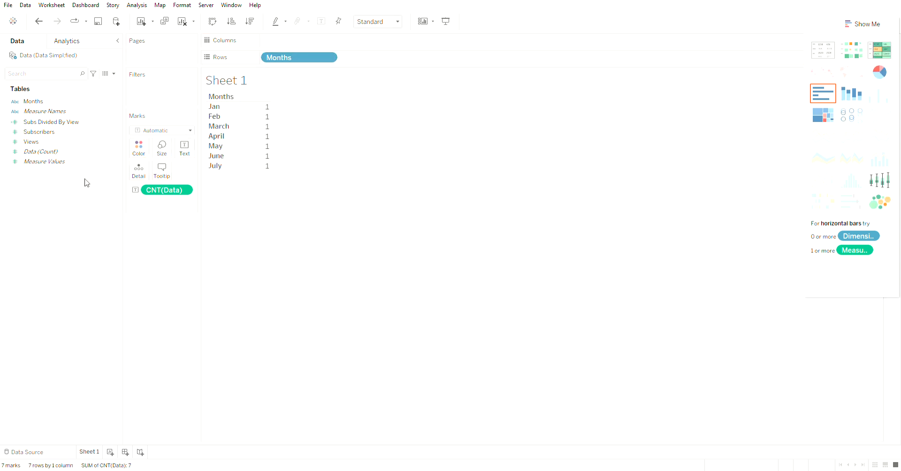
# Step: Remove Months from Rows and Data (Count) from the marks
pyautogui.click(332, 60)
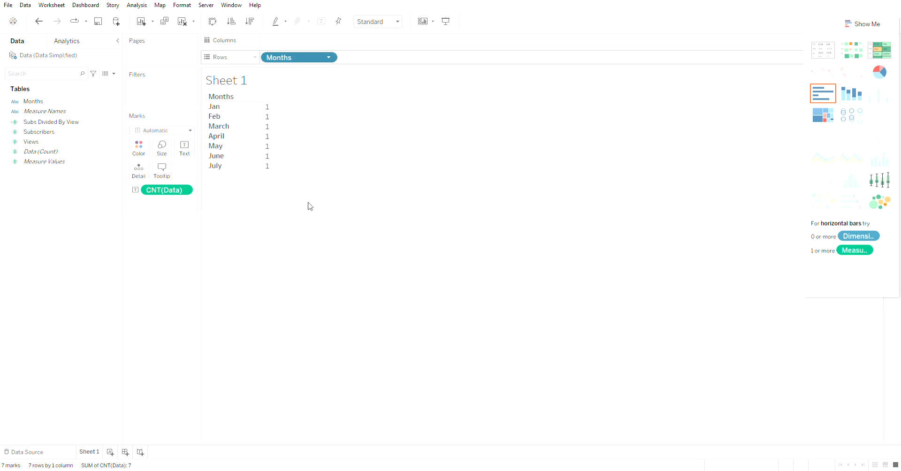
pyautogui.press('Delete')
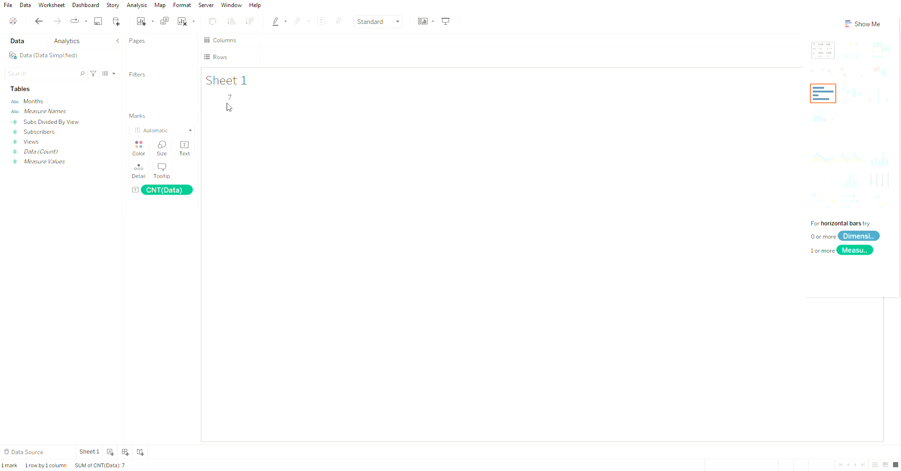
pyautogui.click(188, 192)
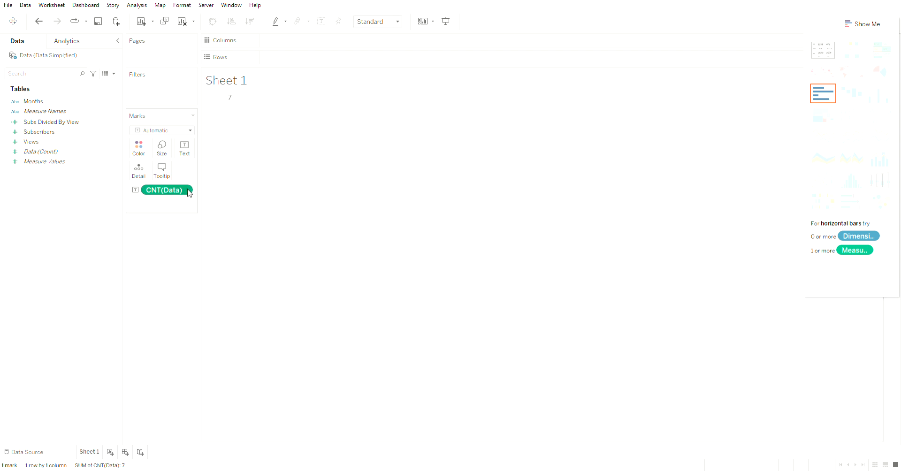
pyautogui.press('Delete')
# Step: Build a text table with Months on Rows and the sum of Subscribers as the displayed values
pyautogui.moveTo(32, 102); pyautogui.dragTo(323, 58)
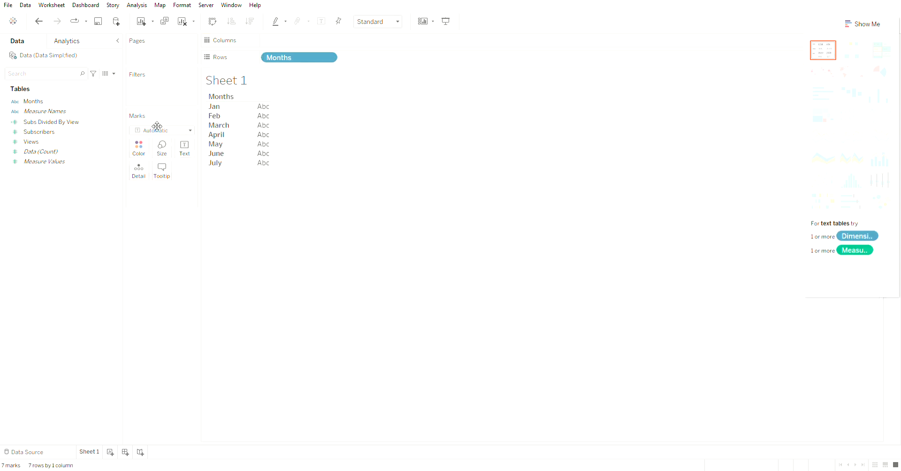
pyautogui.moveTo(86, 136); pyautogui.dragTo(270, 143)
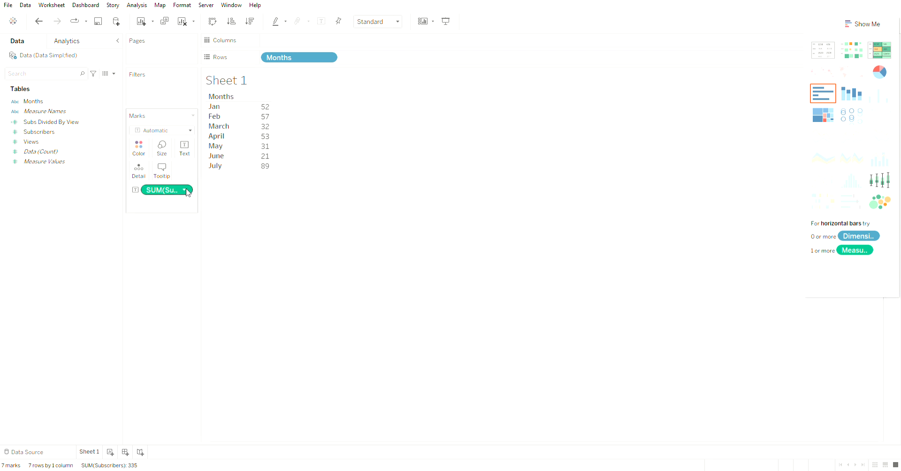
# Step: Try displaying the Subscribers sum as percent of total per month, and undo the calculation
pyautogui.click(187, 189)
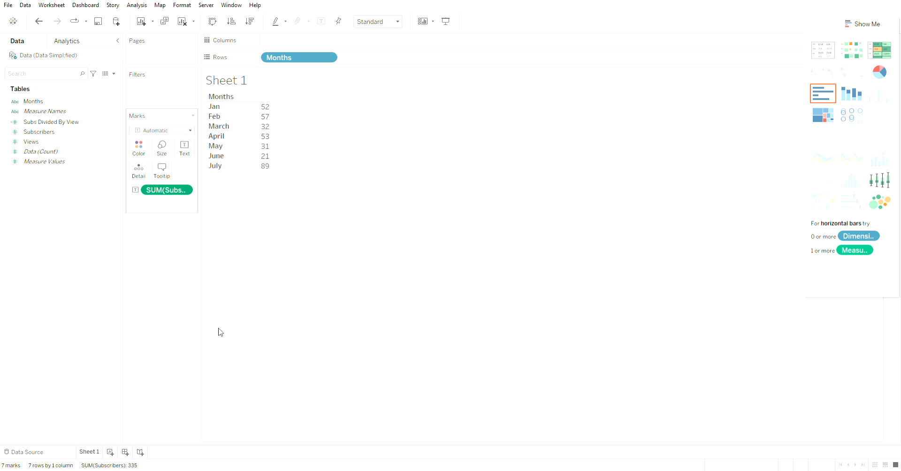
pyautogui.click(248, 329)
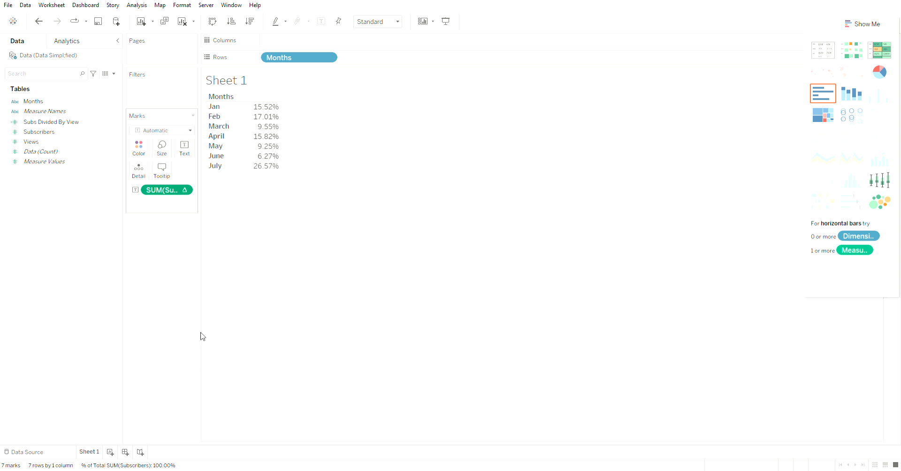
pyautogui.hotkey('ctrl', 'z')
# Step: Inspect the April and May subscriber values and the options of the Subscribers mark
pyautogui.moveTo(263, 140)
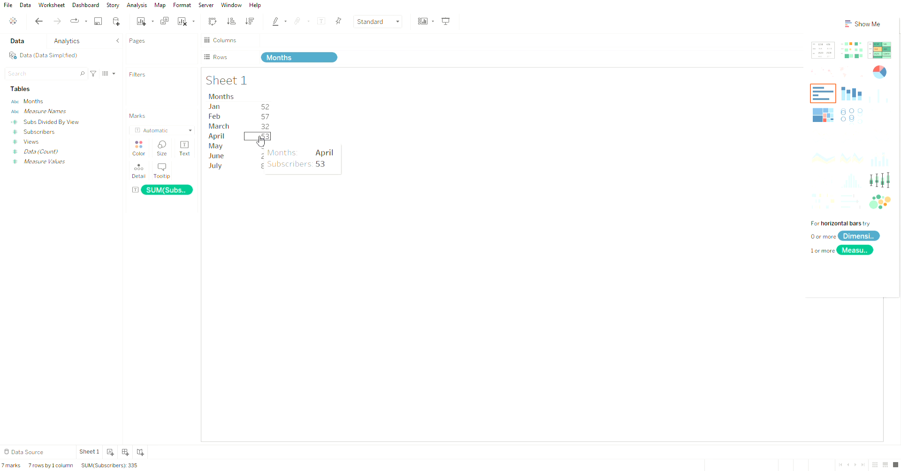
pyautogui.click(264, 140)
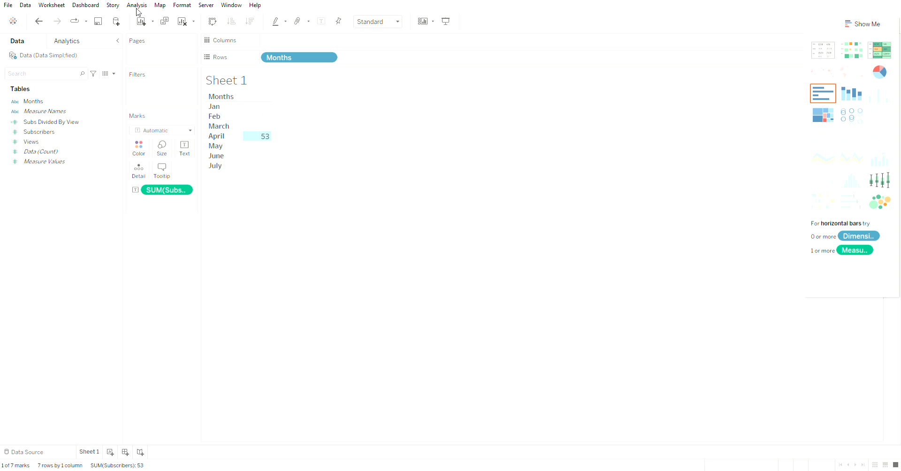
pyautogui.click(304, 152)
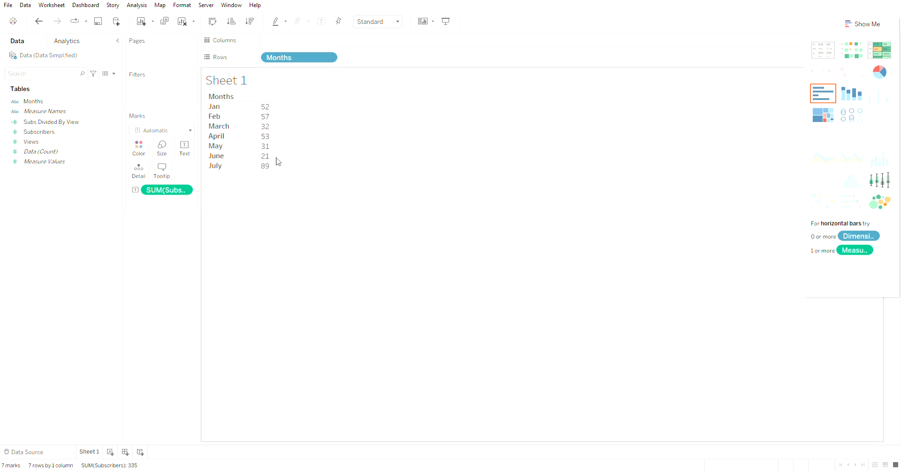
pyautogui.click(264, 148)
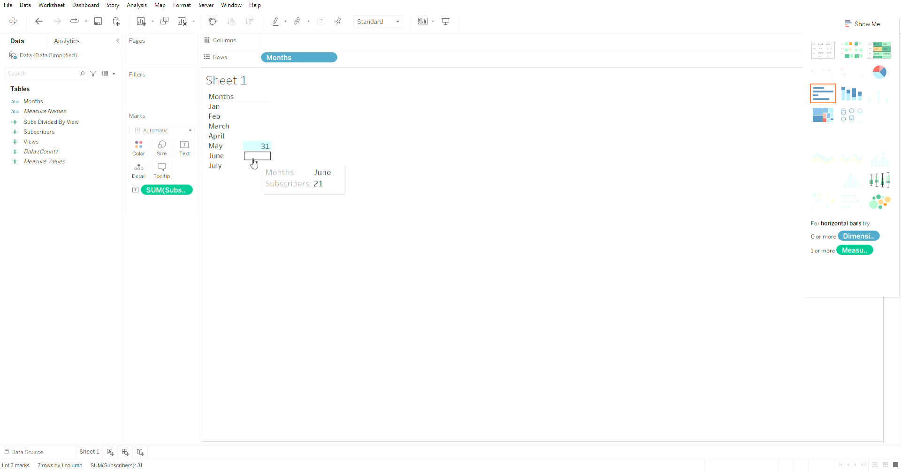
pyautogui.click(187, 195)
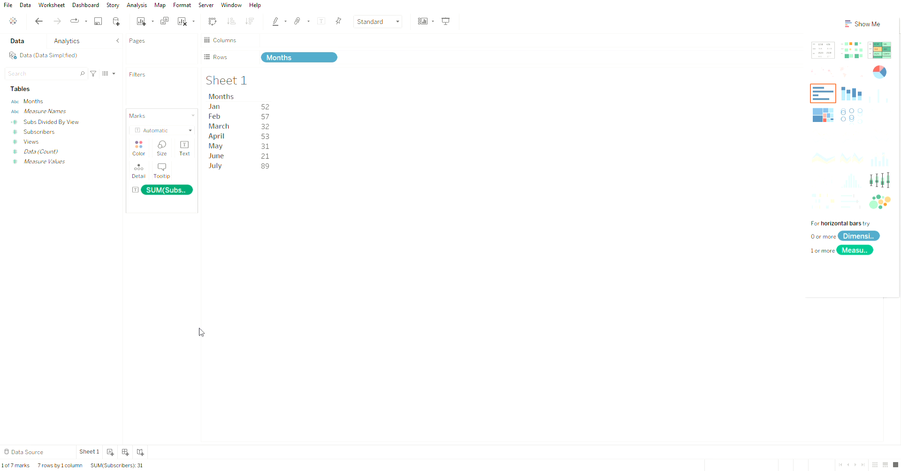
pyautogui.click(288, 306)
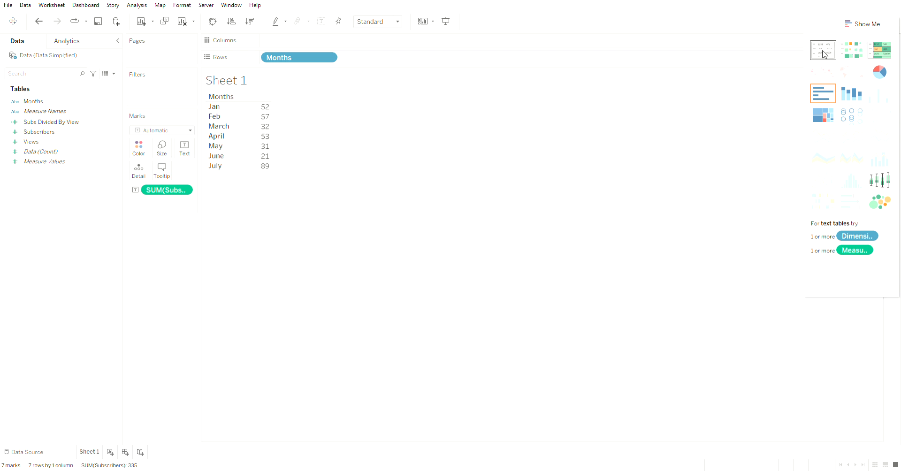
# Step: Try showing monthly Subscribers as a pie chart, stacked bars and a treemap, and return to the text table
pyautogui.click(879, 73)
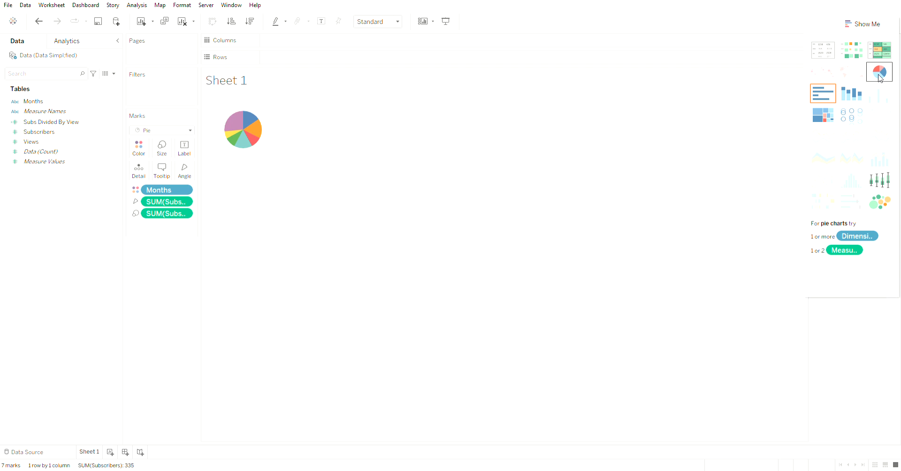
pyautogui.click(855, 96)
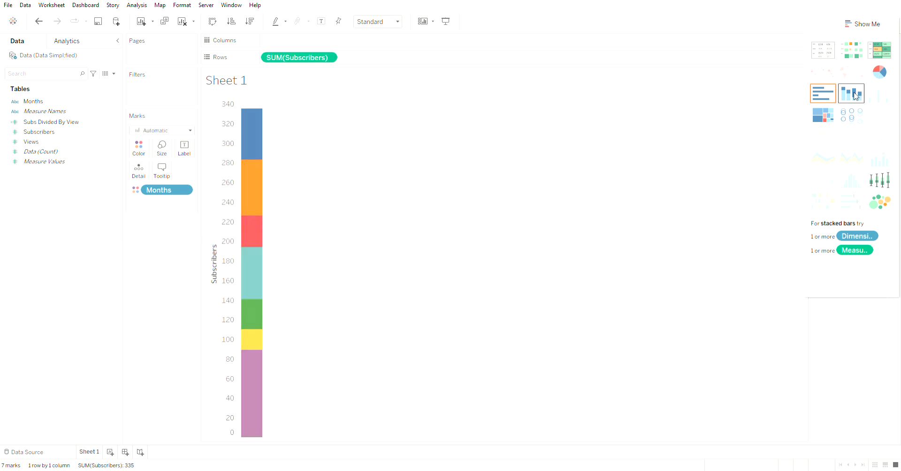
pyautogui.click(825, 119)
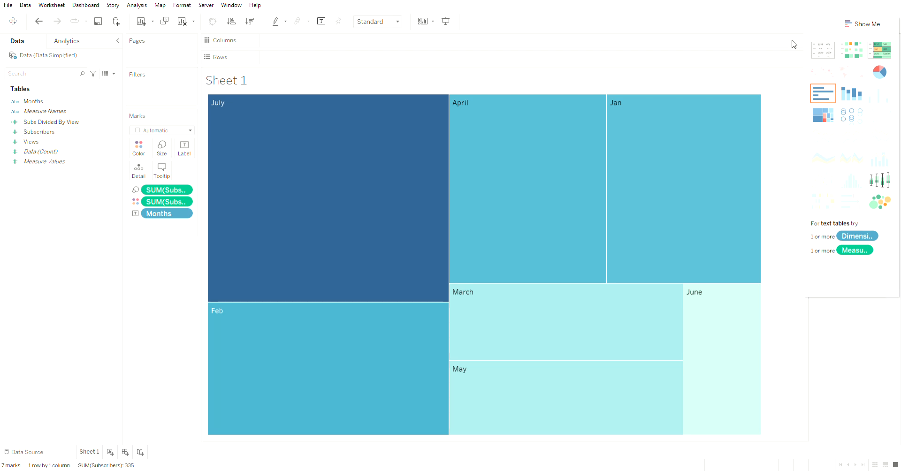
pyautogui.click(818, 55)
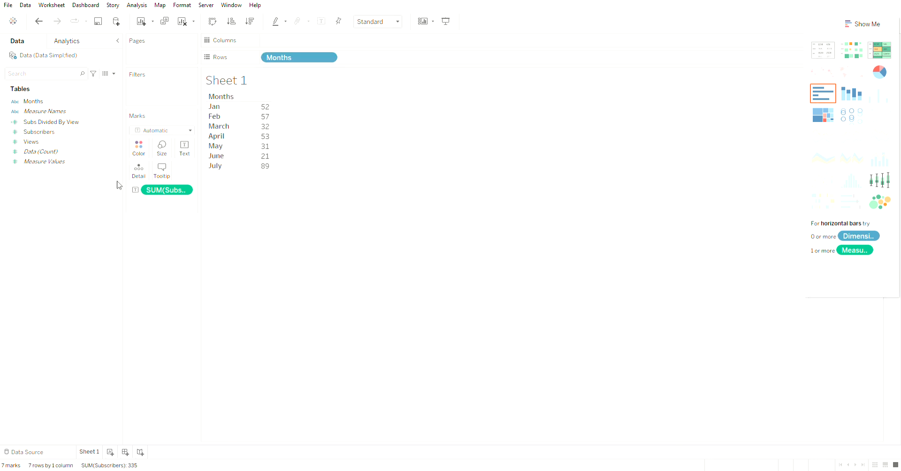
# Step: Add Views to the table, try a box-and-whisker plot, and show Subscribers and Views per month as side-by-side bars
pyautogui.moveTo(67, 143); pyautogui.dragTo(249, 154)
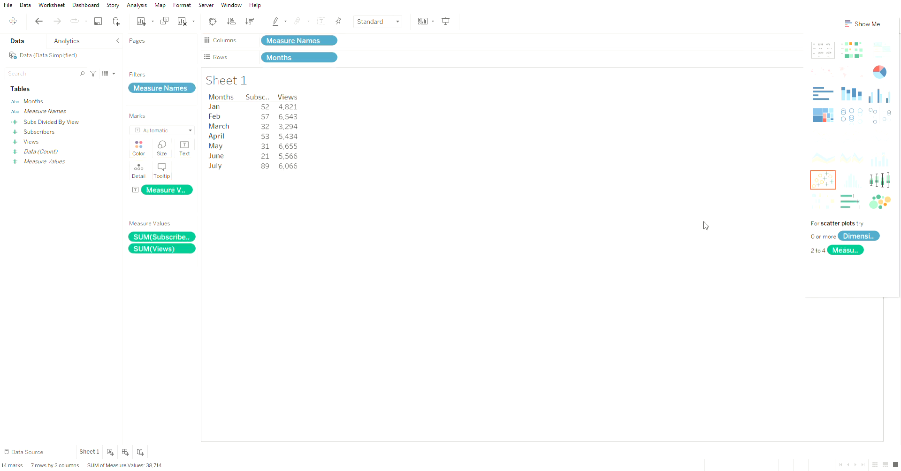
pyautogui.click(873, 183)
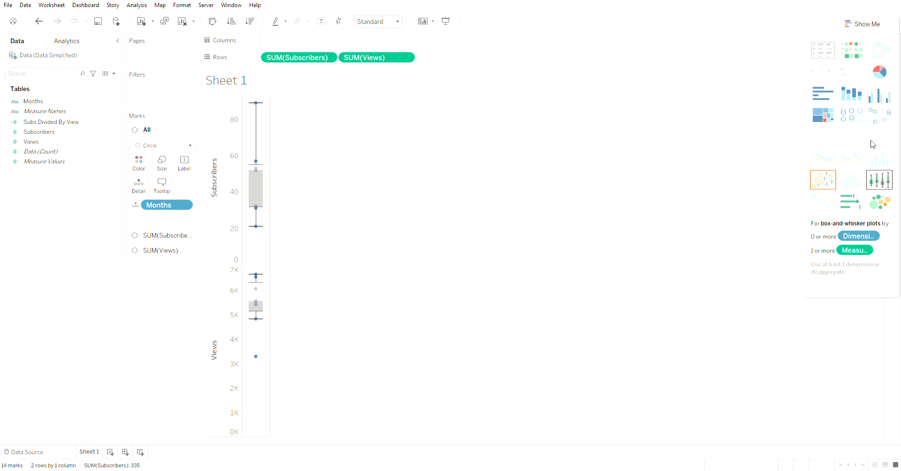
pyautogui.click(880, 92)
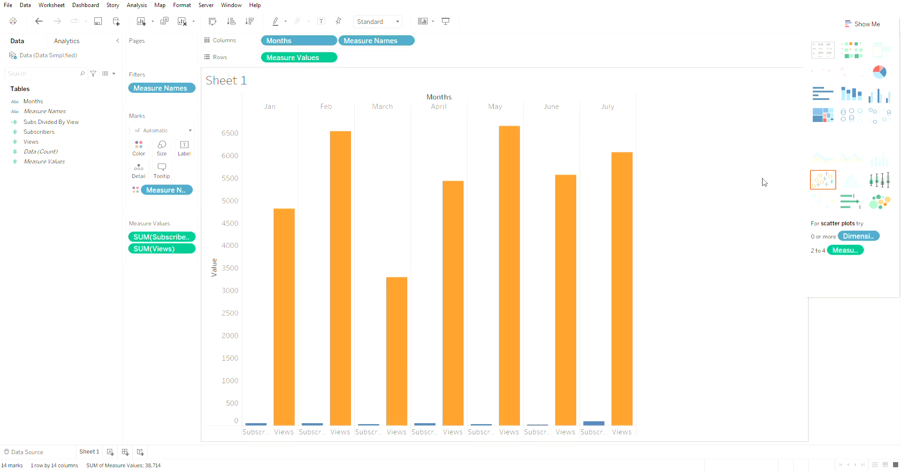